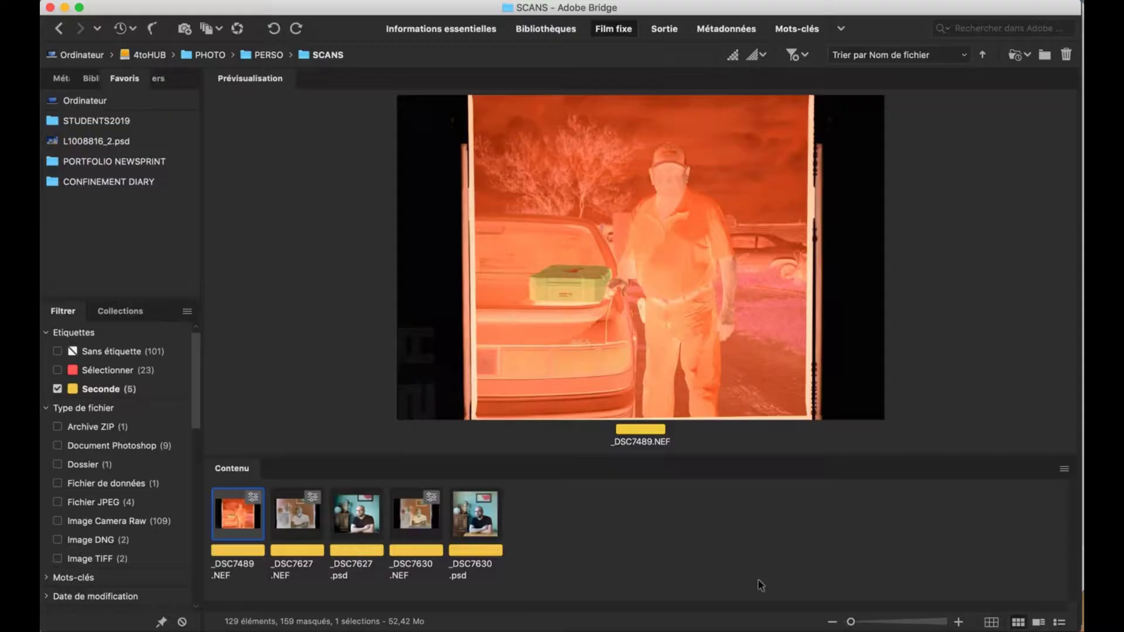
Step: Sample the film border of _DSC7489.NEF for white balance (2600, tint -35) and open it in Photoshop
double_click(247, 515)
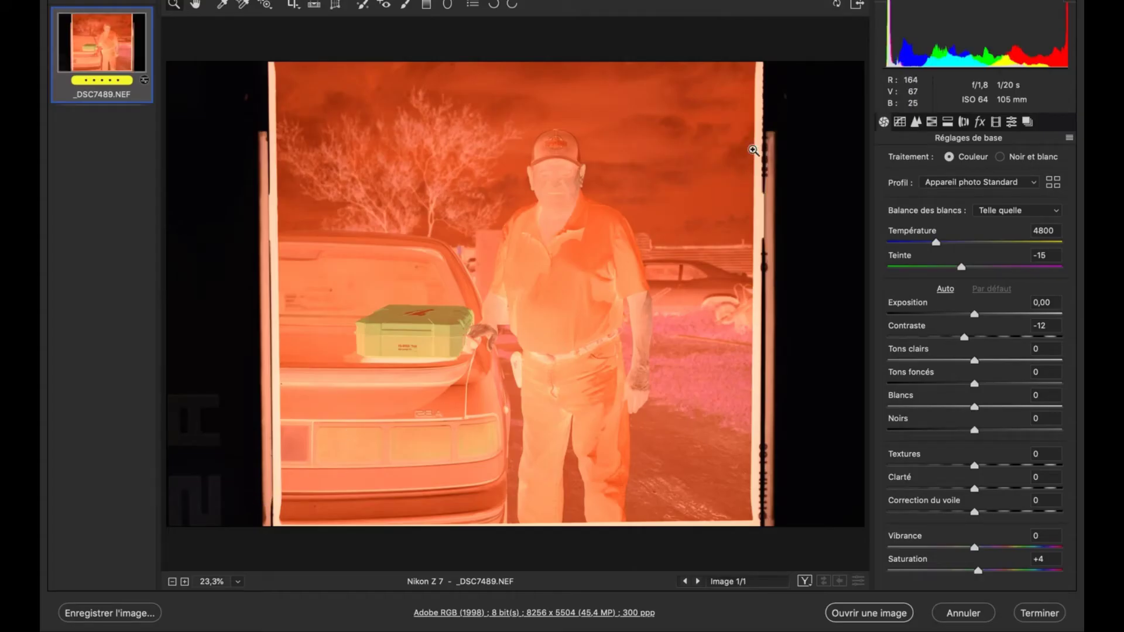
click(223, 5)
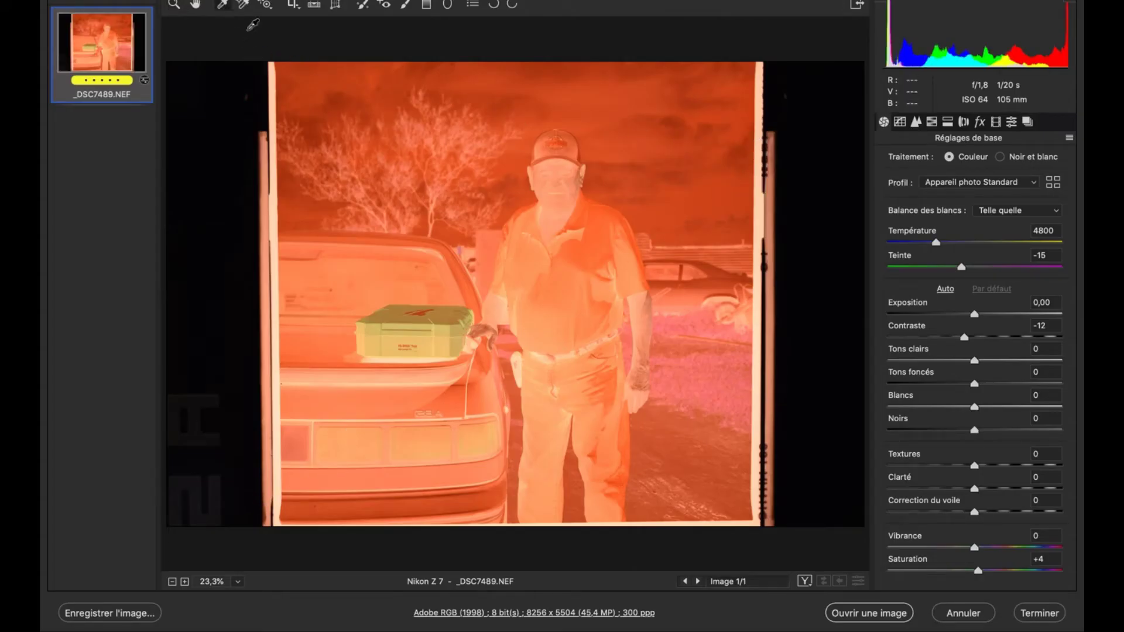
click(761, 227)
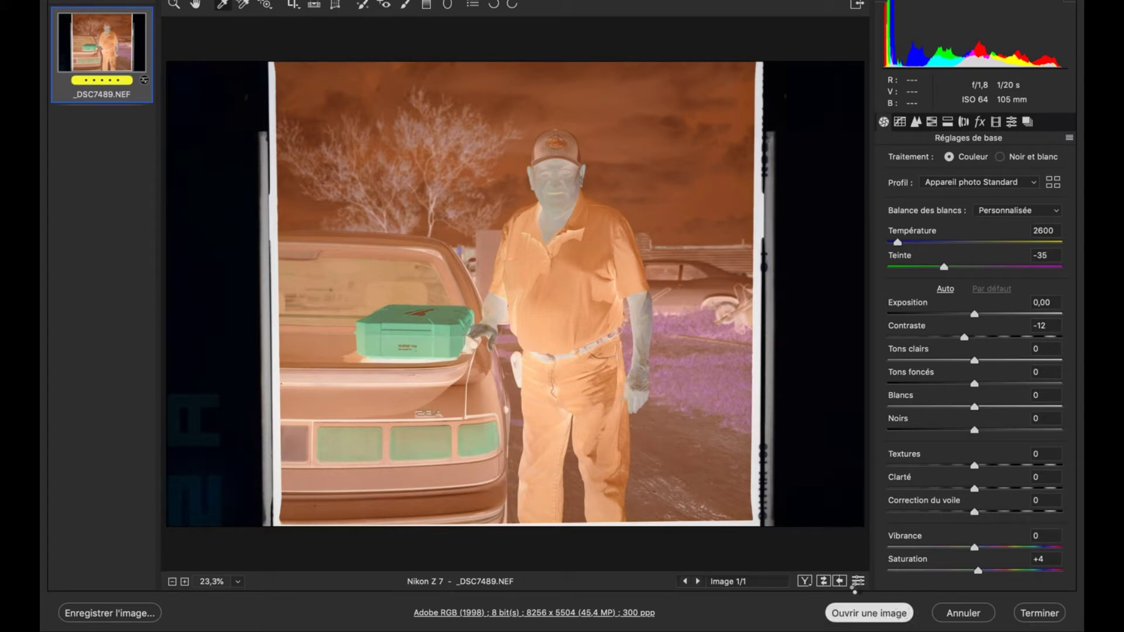
click(865, 611)
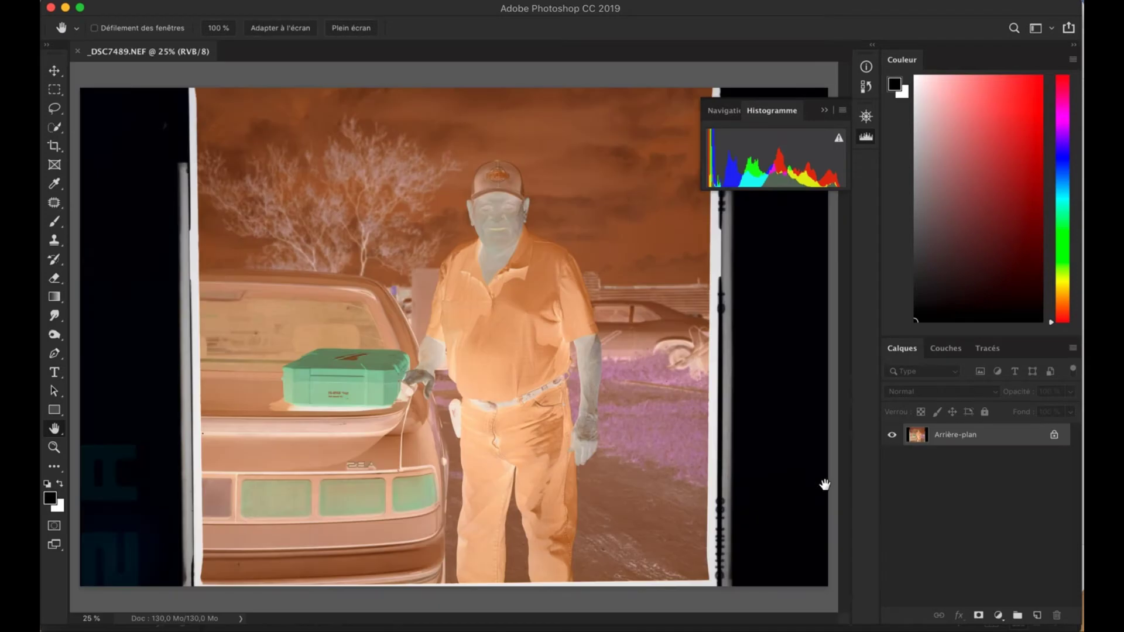
Step: Add a Curves layer that swaps the top-right and bottom-left endpoints to invert the negative
click(998, 614)
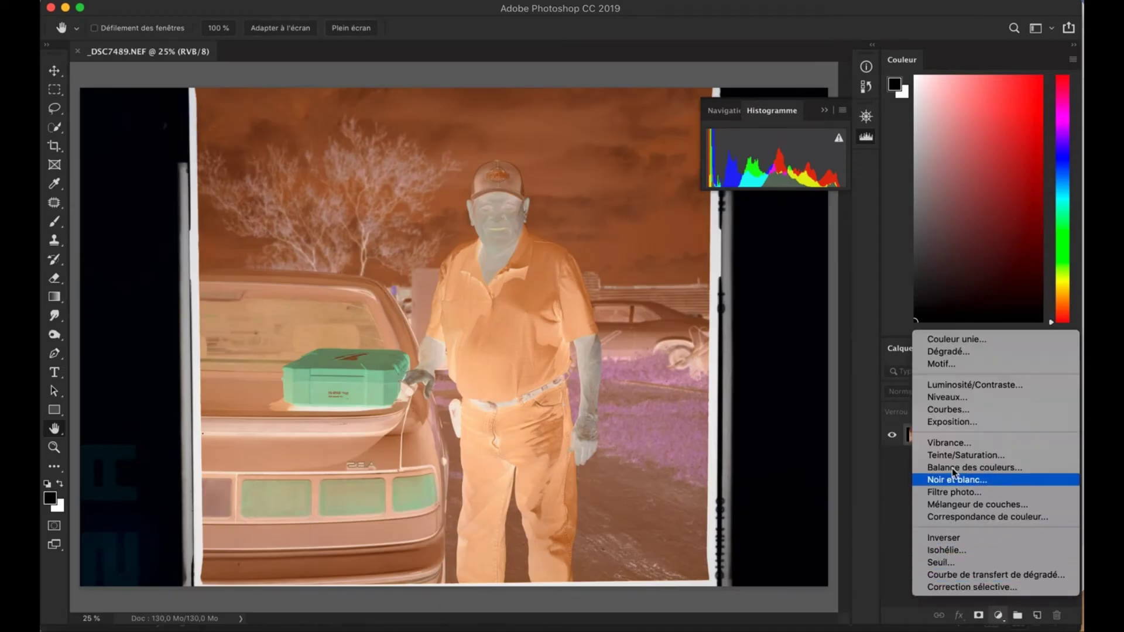
click(950, 409)
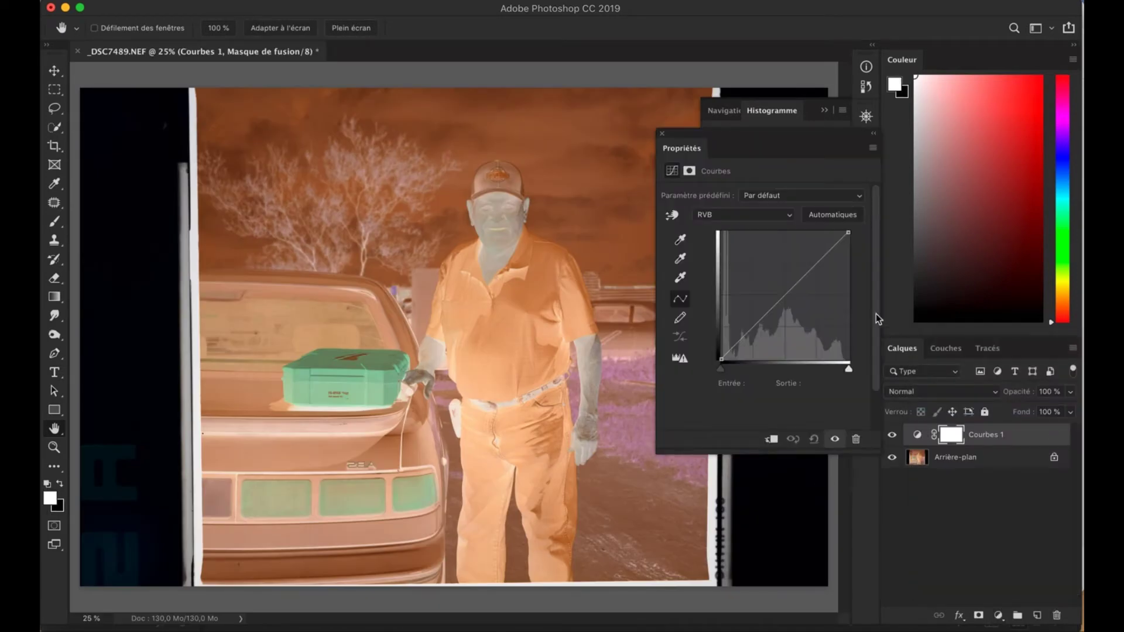
click(848, 232)
drag(848, 232, 870, 380)
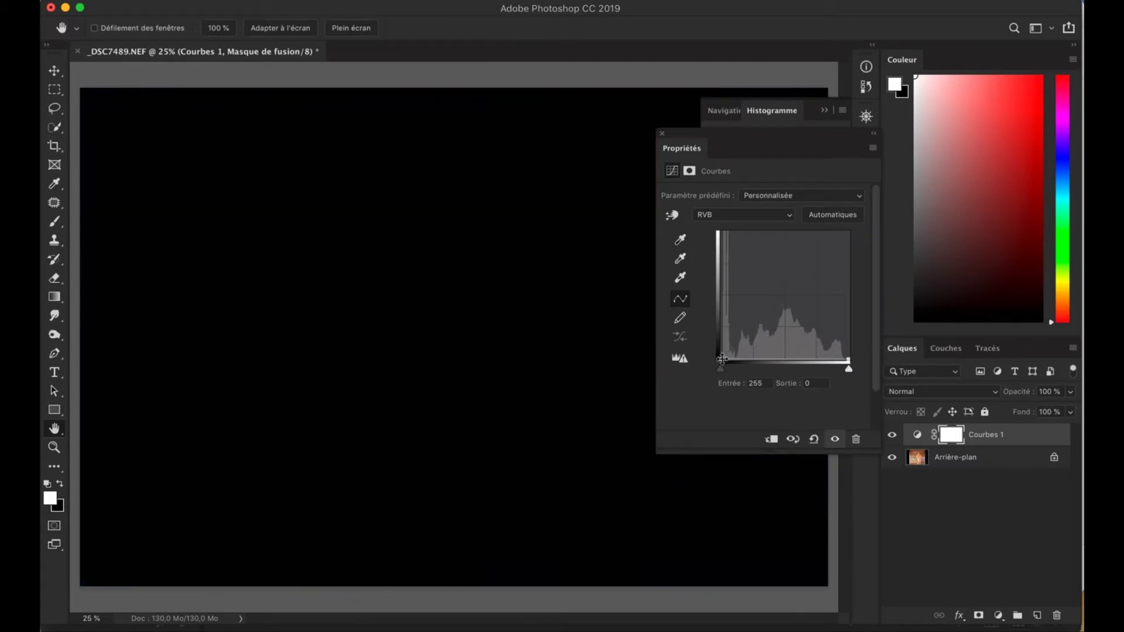
drag(729, 354, 711, 201)
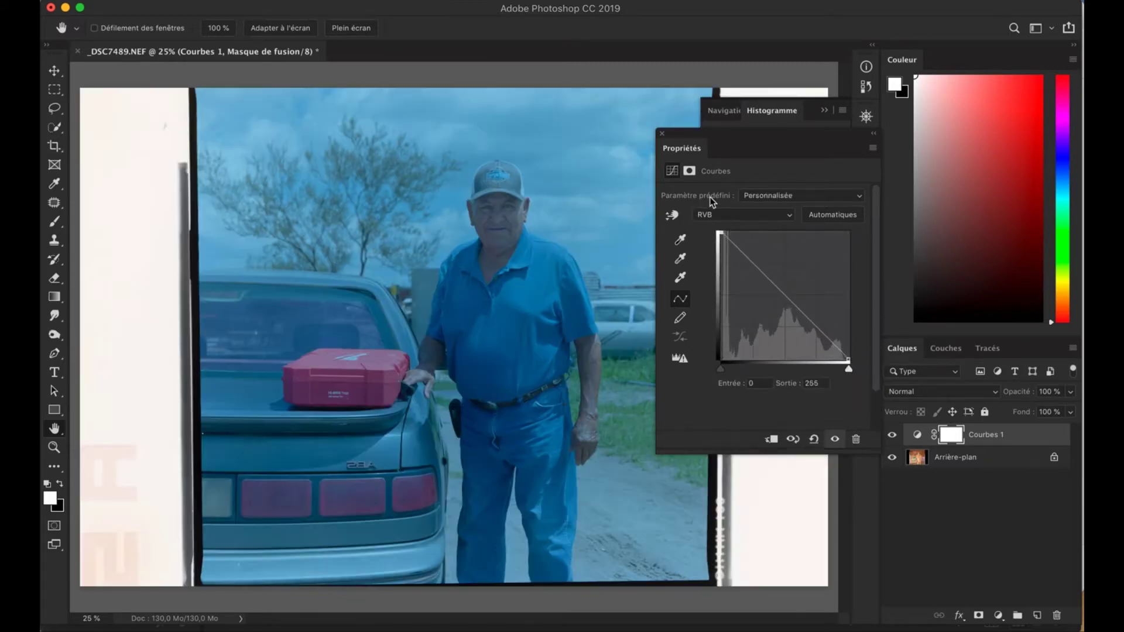
click(663, 134)
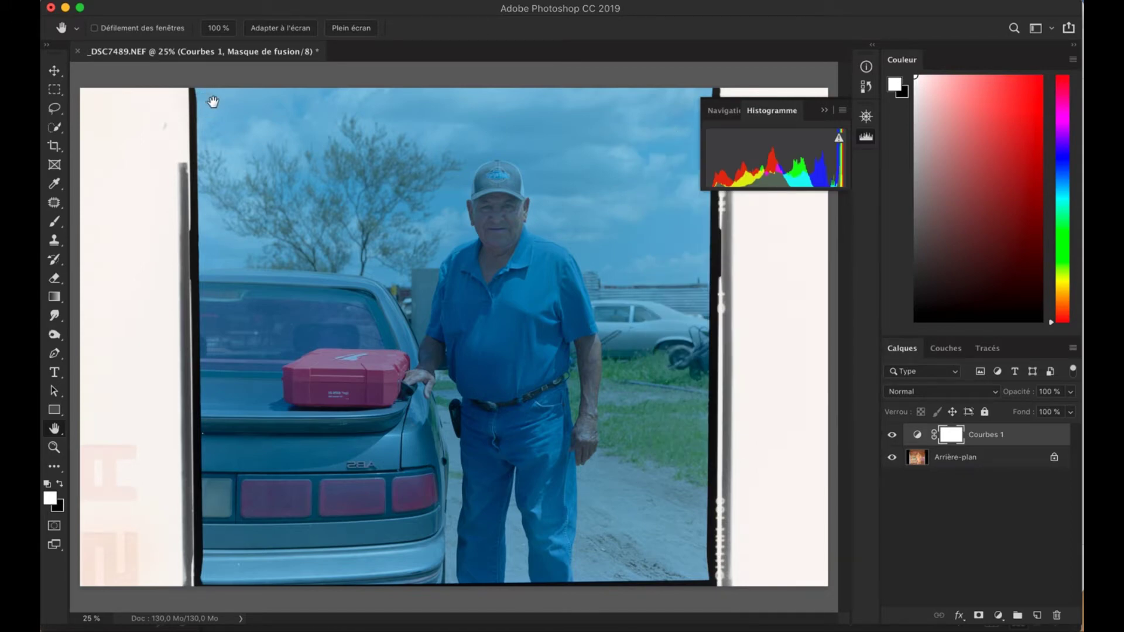
Step: Crop the photo to a 1:1 square and add a Levels adjustment layer
key(c)
click(998, 615)
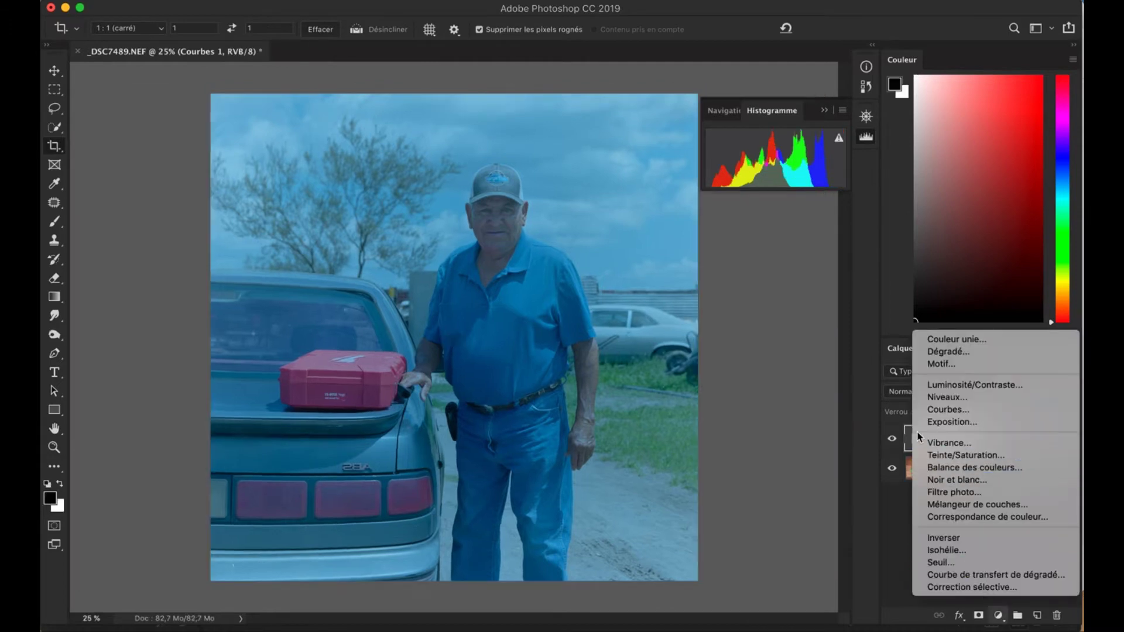
click(942, 393)
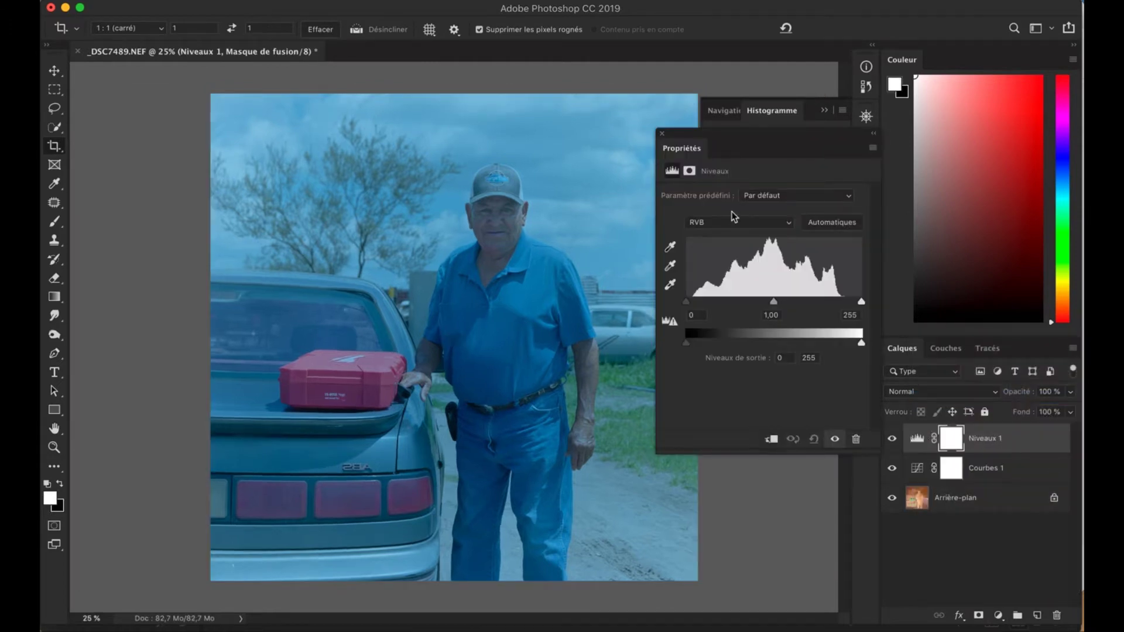
Step: In the Rouge channel, nudge the black point in and pull the white point to about 160
click(787, 223)
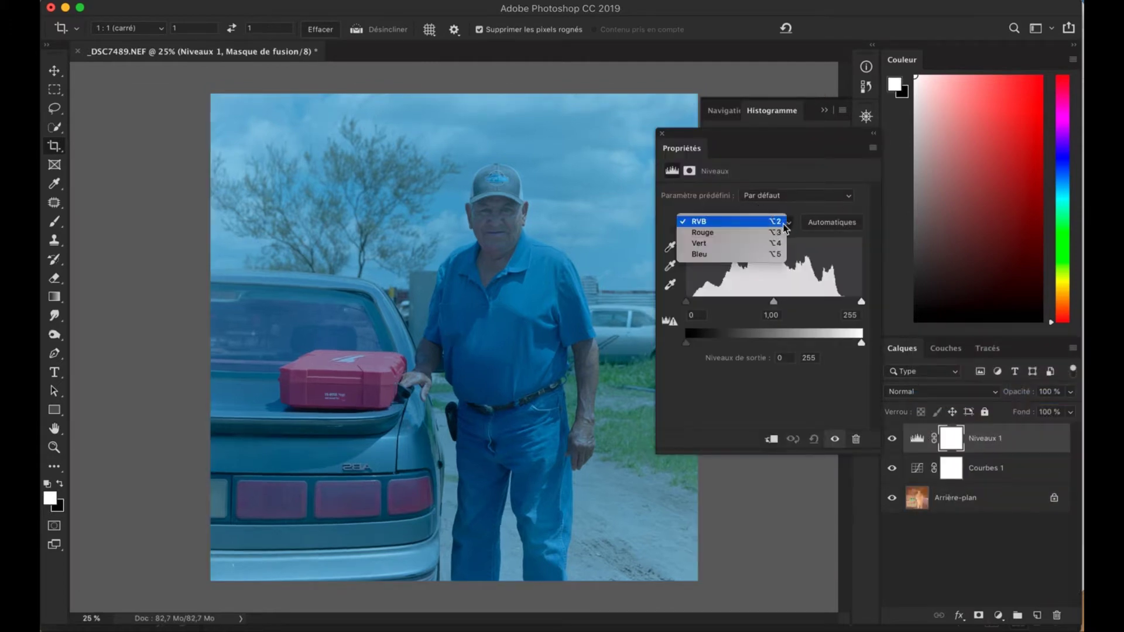
click(778, 231)
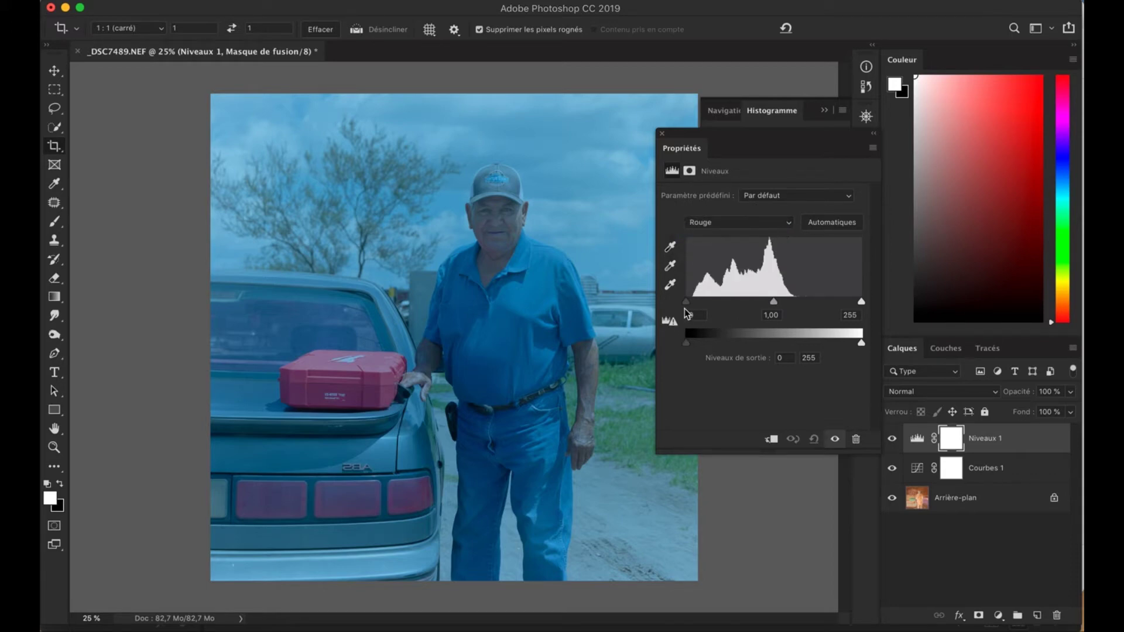
drag(686, 301, 693, 303)
drag(860, 301, 799, 304)
Step: Set the Vert channel black point to about 20 and white point to about 201
click(760, 221)
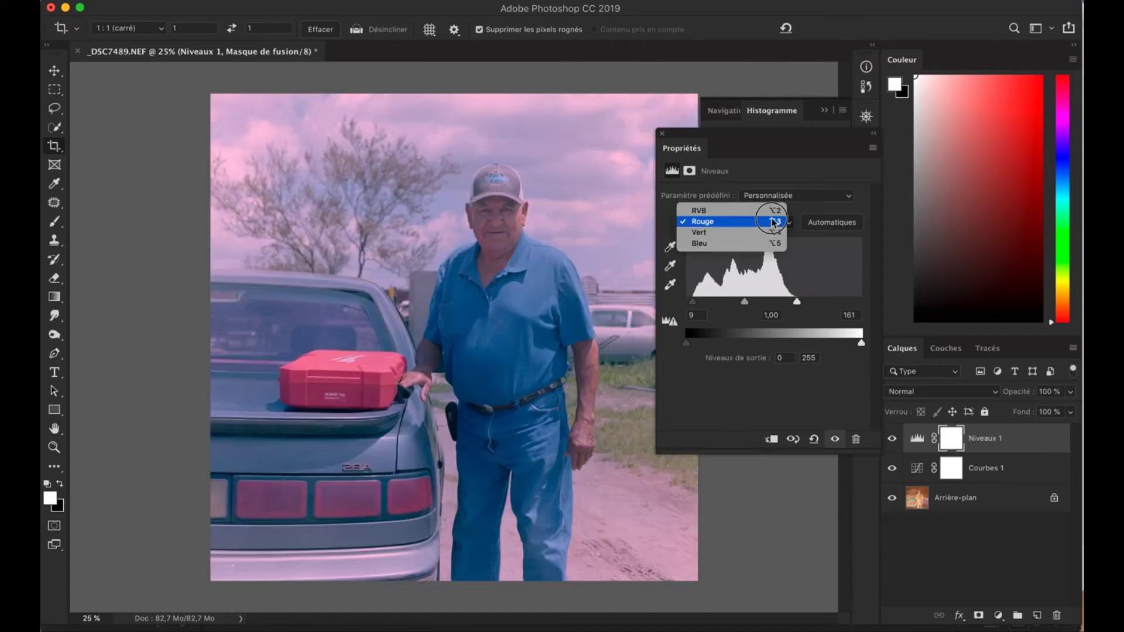
click(720, 235)
drag(687, 302, 698, 303)
drag(862, 304, 827, 303)
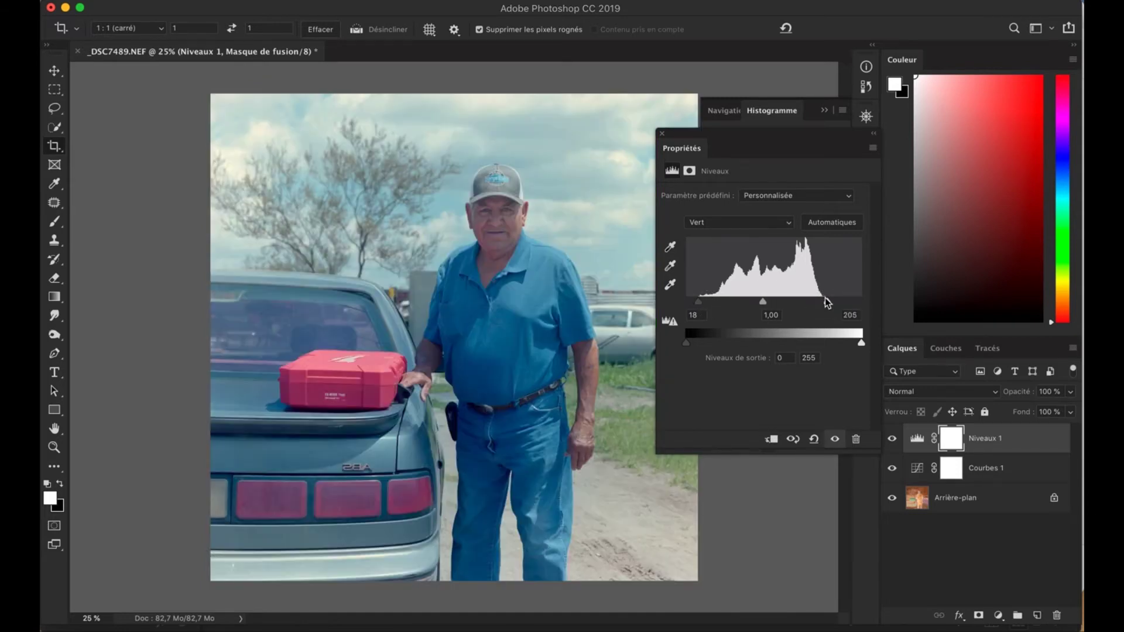
Step: Set the Bleu channel levels, settling the black point at about 26
click(751, 223)
click(752, 232)
drag(686, 303, 704, 302)
drag(861, 302, 847, 304)
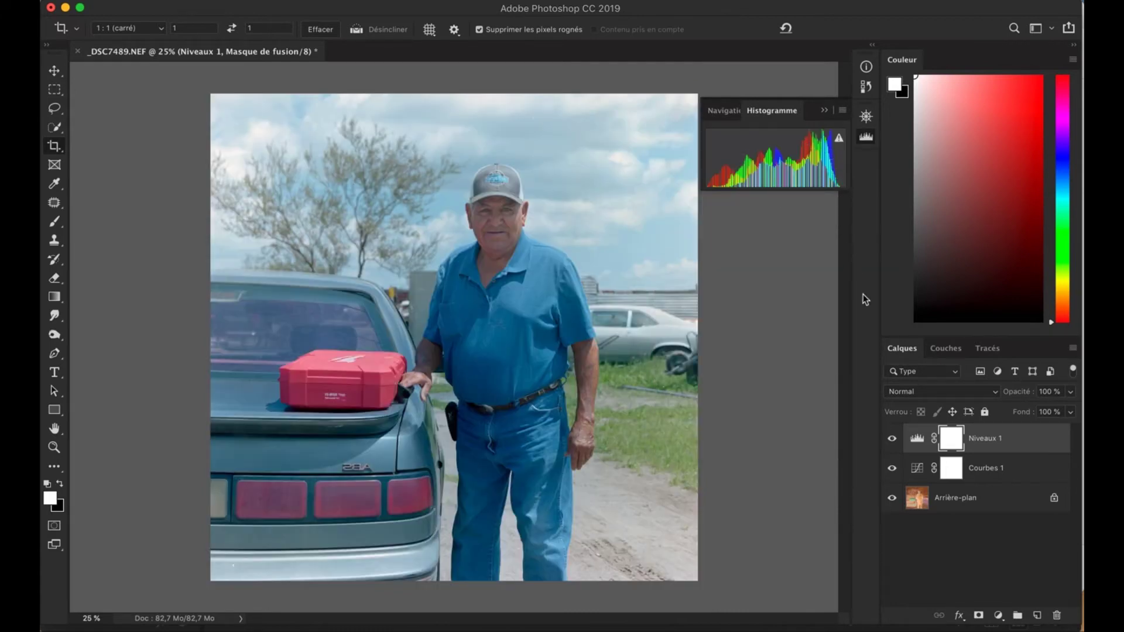
Step: Compare with Niveaux 1 hidden and shown, then stamp all visible layers into Calque 1
click(892, 440)
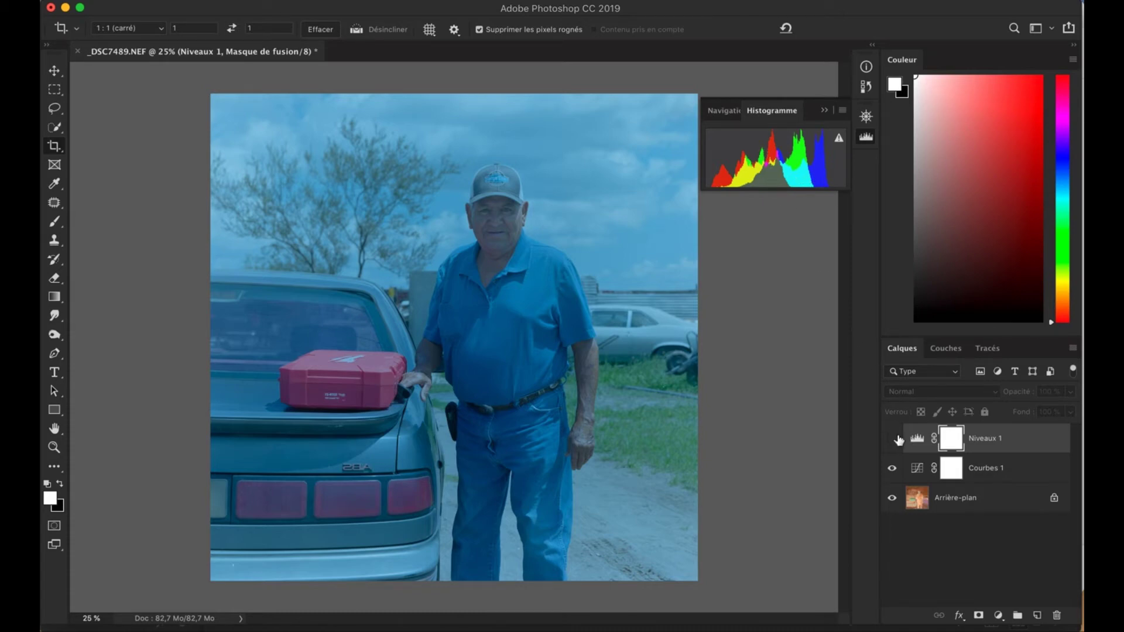
click(892, 440)
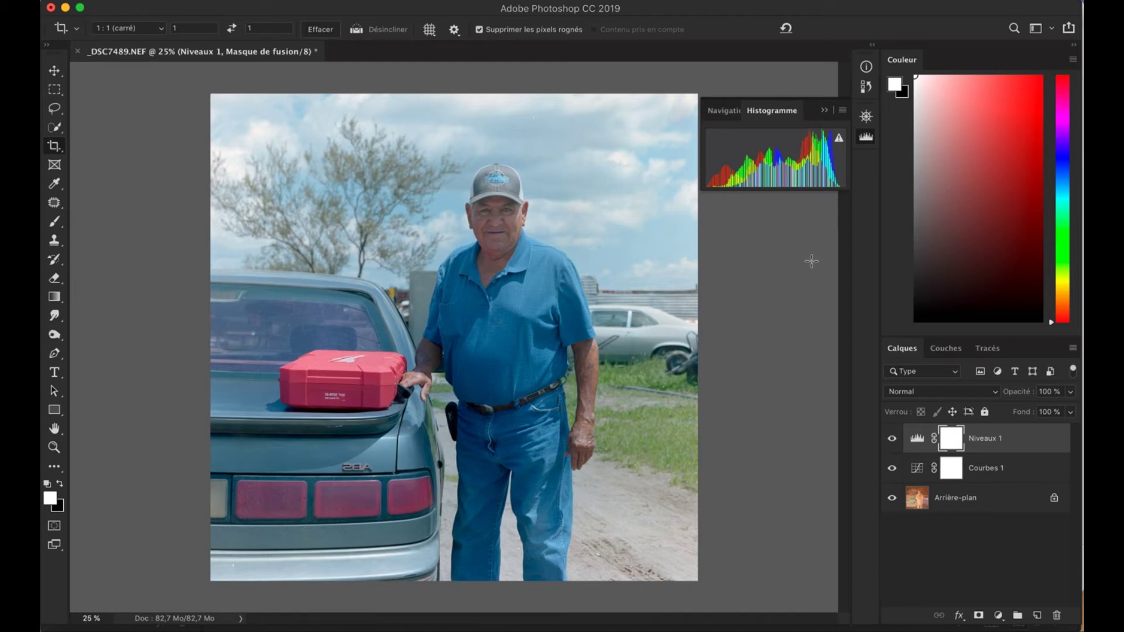
key(d)
key(super+alt+shift+e)
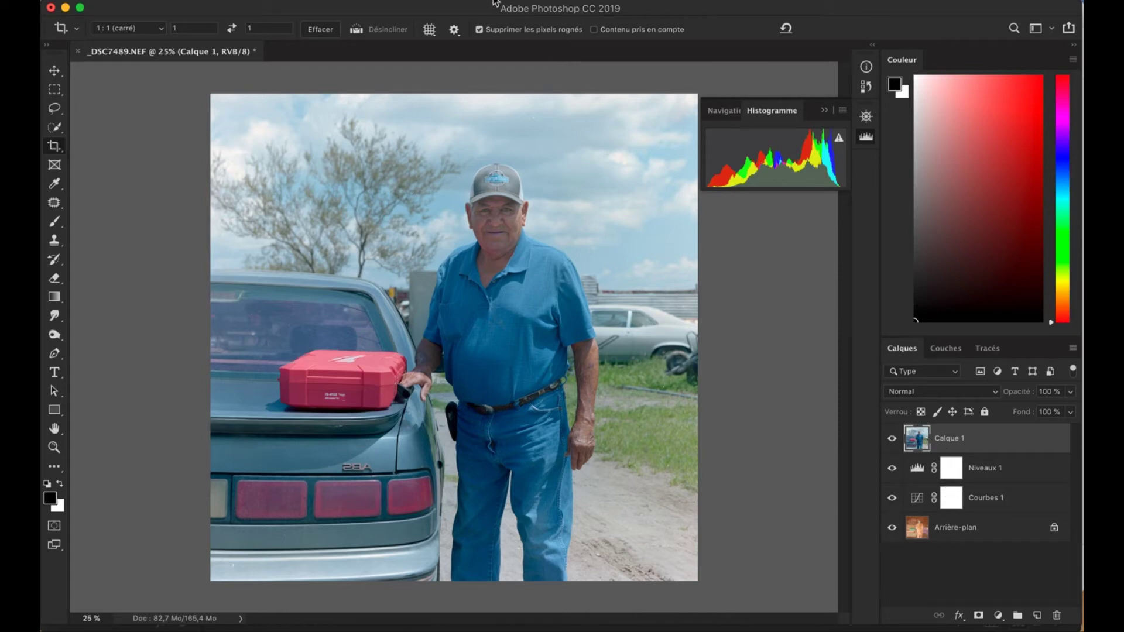
Step: Apply the Camera Raw Filter to Calque 1: temperature +26, contrast +18, highlights -9, shadows -50, blacks -44
click(462, 2)
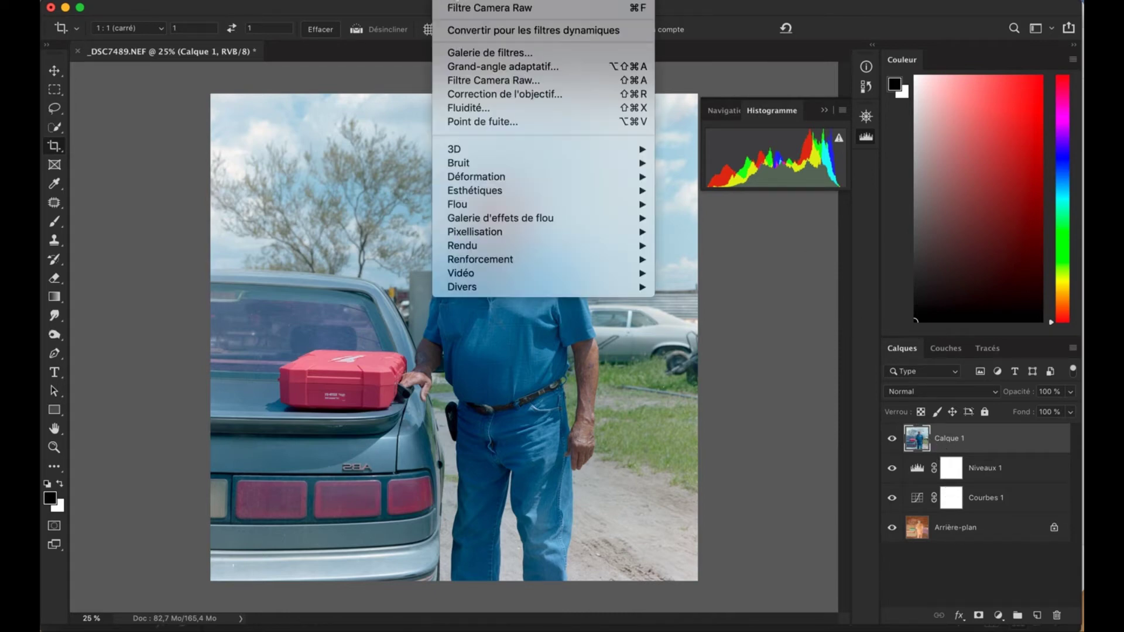
click(498, 84)
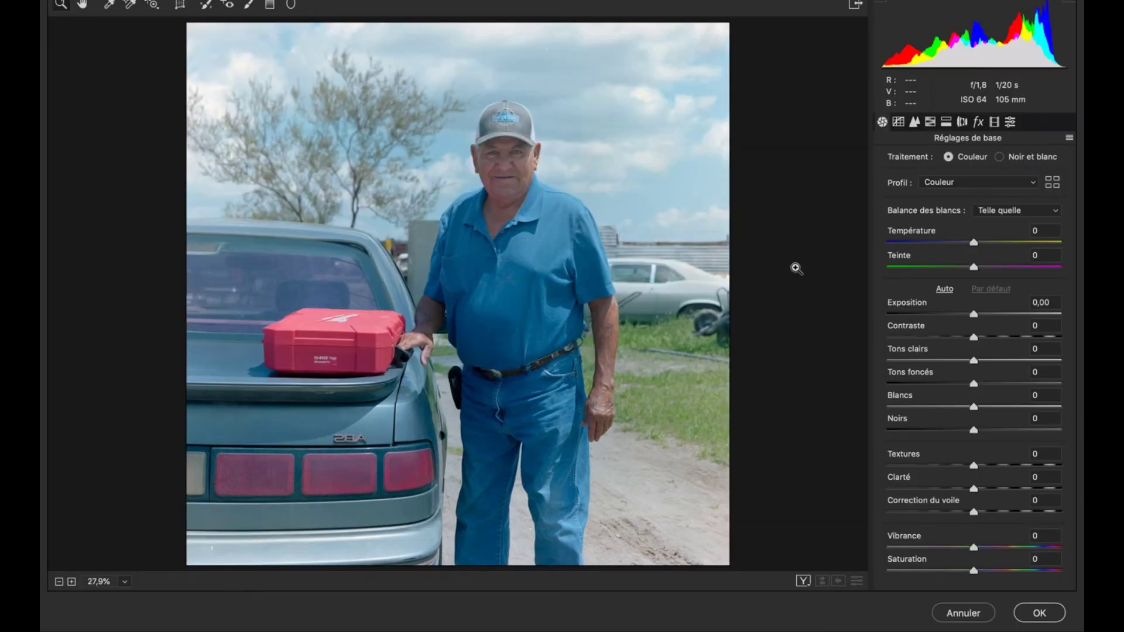
mouse_move(973, 242)
mouse_down()
mouse_move(991, 243)
mouse_move(986, 268)
mouse_move(992, 243)
mouse_up()
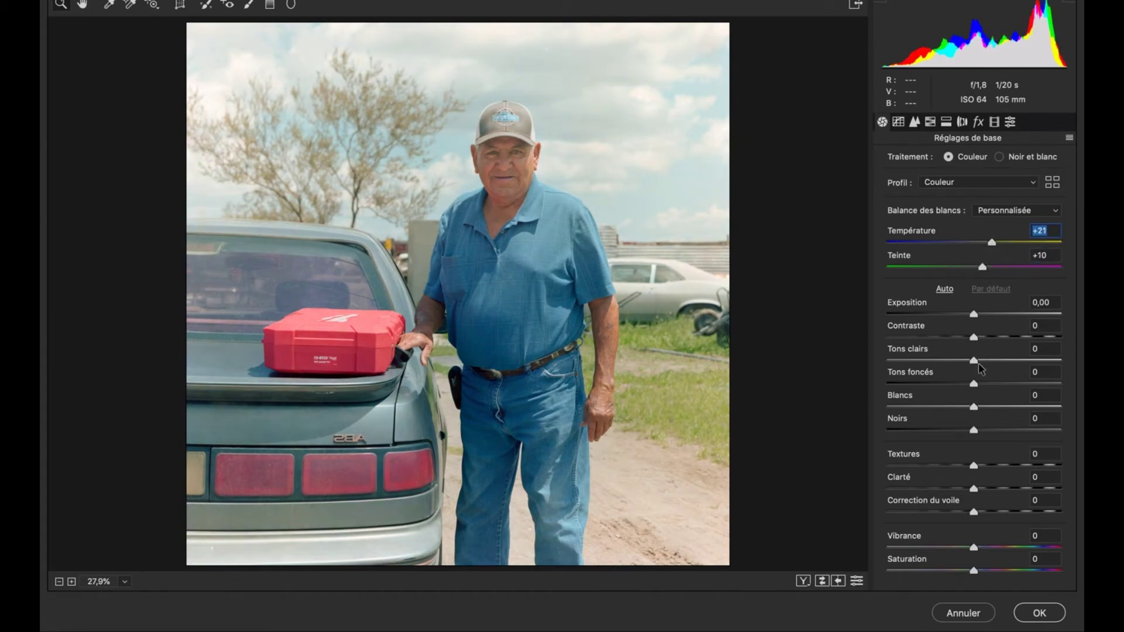
drag(973, 361, 933, 398)
drag(973, 430, 932, 438)
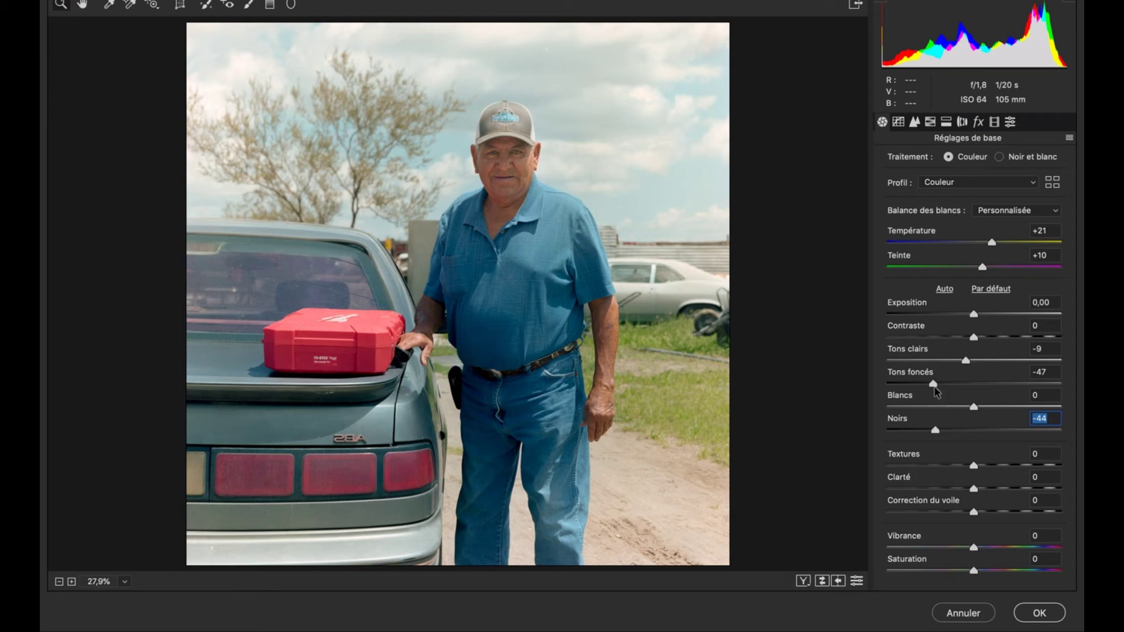
drag(934, 385, 930, 386)
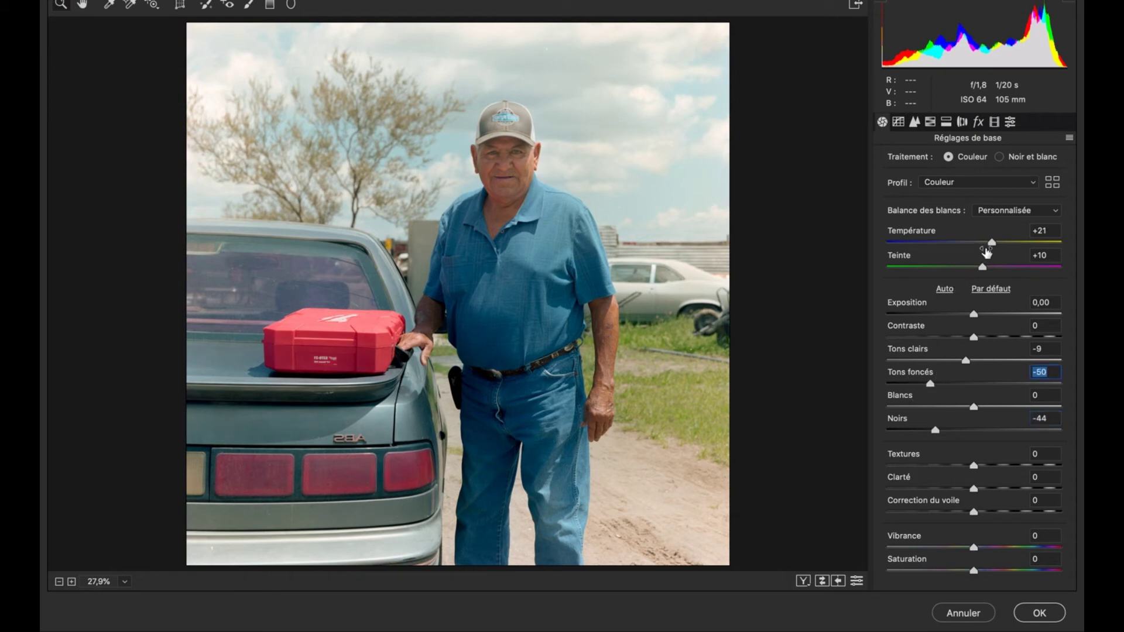
drag(992, 243, 998, 246)
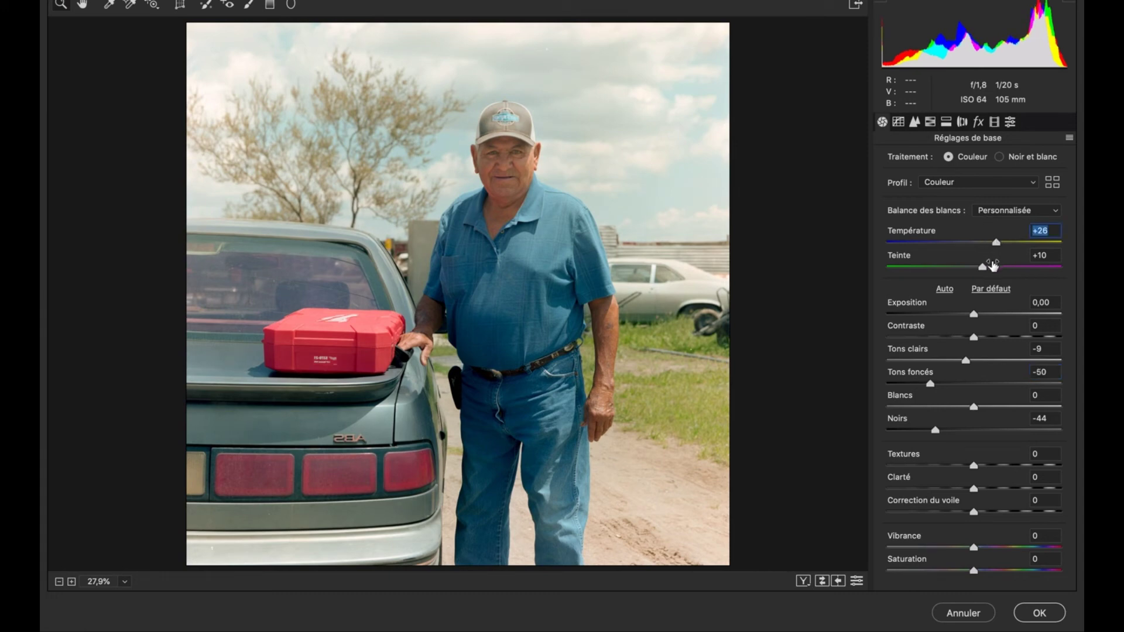
mouse_move(974, 338)
mouse_down()
mouse_move(998, 335)
mouse_move(988, 337)
mouse_up()
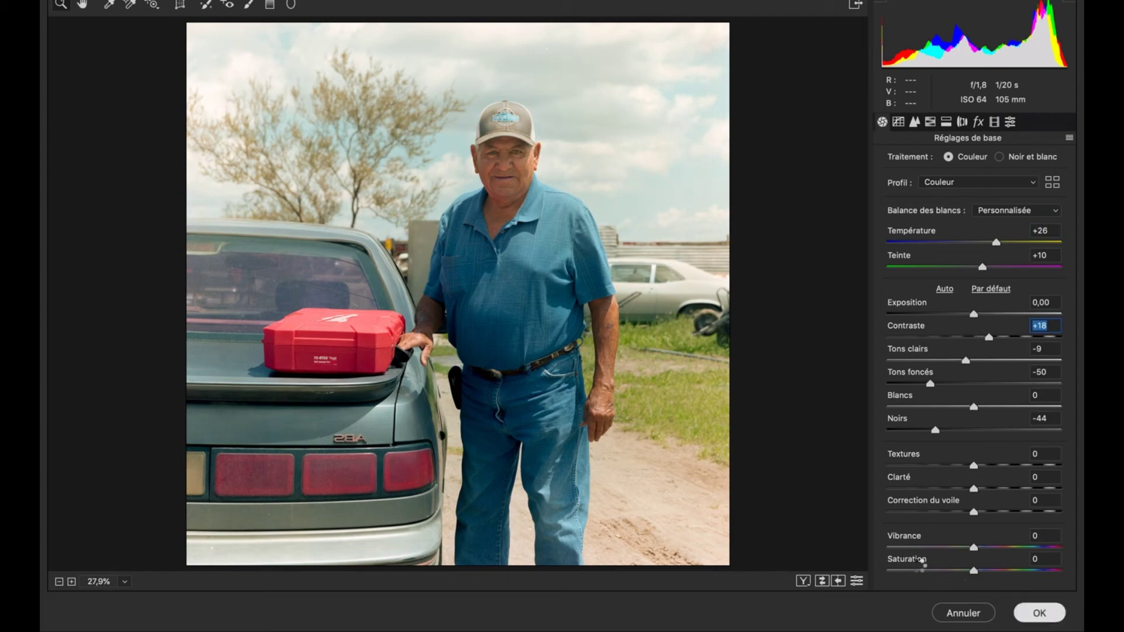
key(Return)
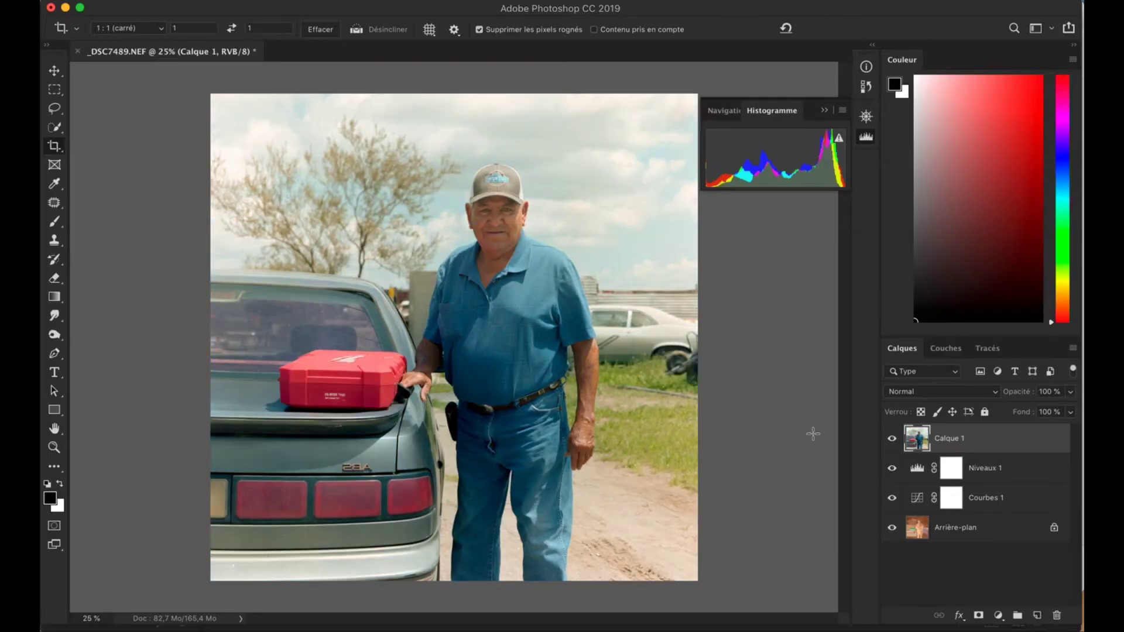